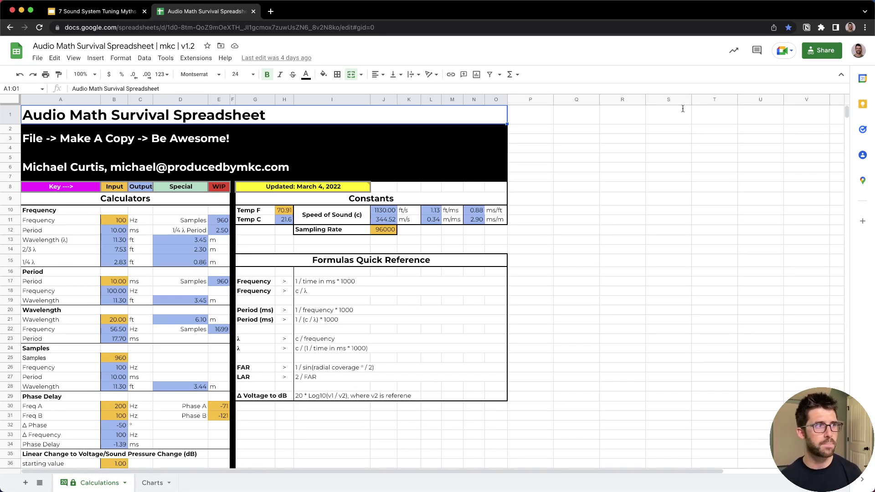
Inspect the Frequency calculator's 100 Hz input and its wavelength formula.
{"action": "left_click", "coordinate": [115, 212]}
{"action": "left_click", "coordinate": [118, 222]}
{"action": "key", "text": "Down"}
{"action": "key", "text": "Down"}
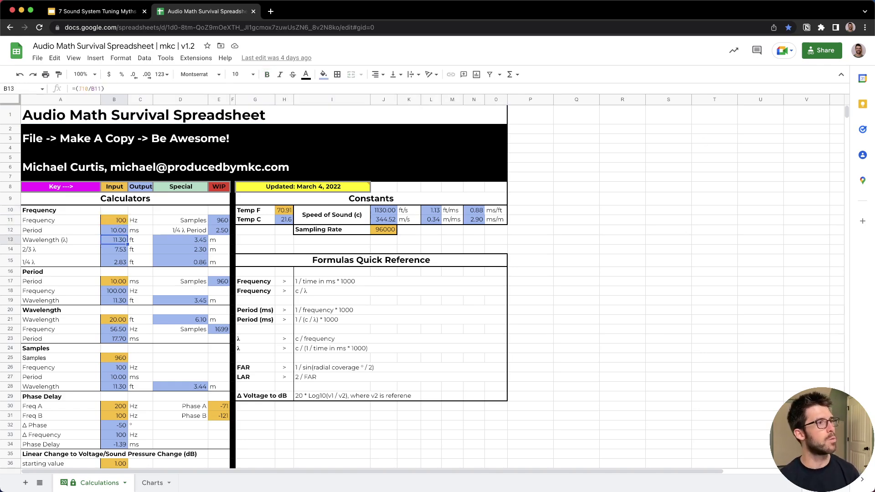
Inspect the Phase Delay calculator's Freq A and starting value inputs.
{"action": "scroll", "coordinate": [124, 305], "scroll_direction": "down", "scroll_amount": 5}
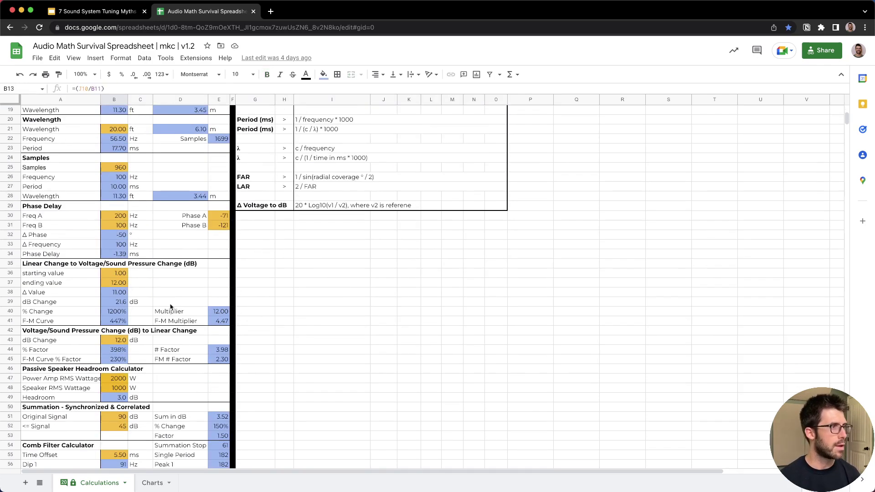
{"action": "left_click", "coordinate": [120, 216]}
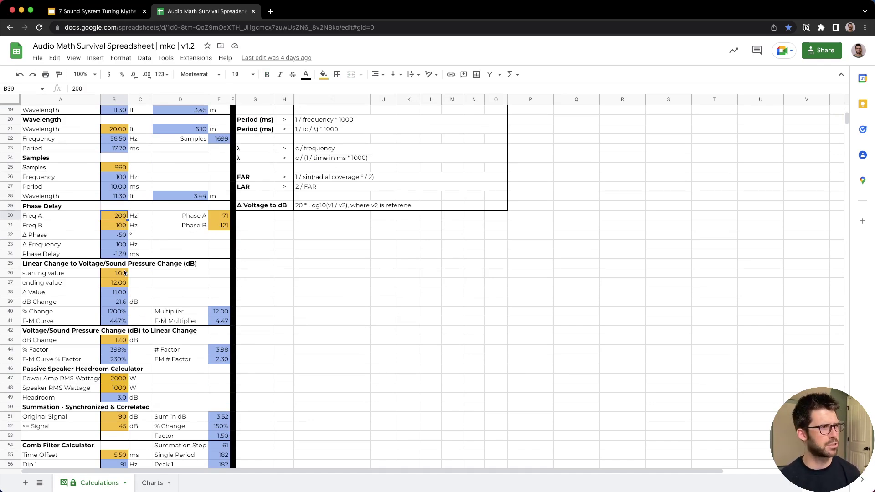
{"action": "left_click", "coordinate": [118, 275]}
Point out the Comb Filter Calculator and its Listener Head Height input.
{"action": "scroll", "coordinate": [102, 190], "scroll_direction": "down", "scroll_amount": 7}
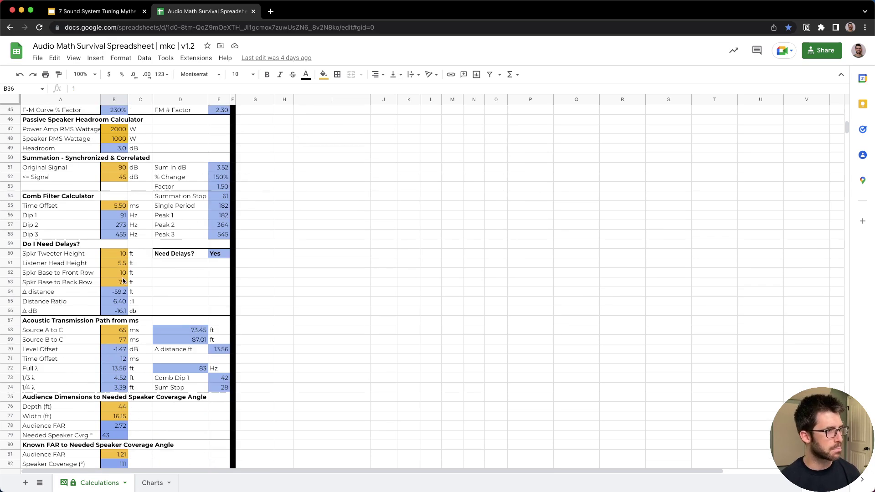
{"action": "left_click", "coordinate": [101, 188]}
{"action": "scroll", "coordinate": [102, 189], "scroll_direction": "down", "scroll_amount": 3}
{"action": "left_click", "coordinate": [100, 187]}
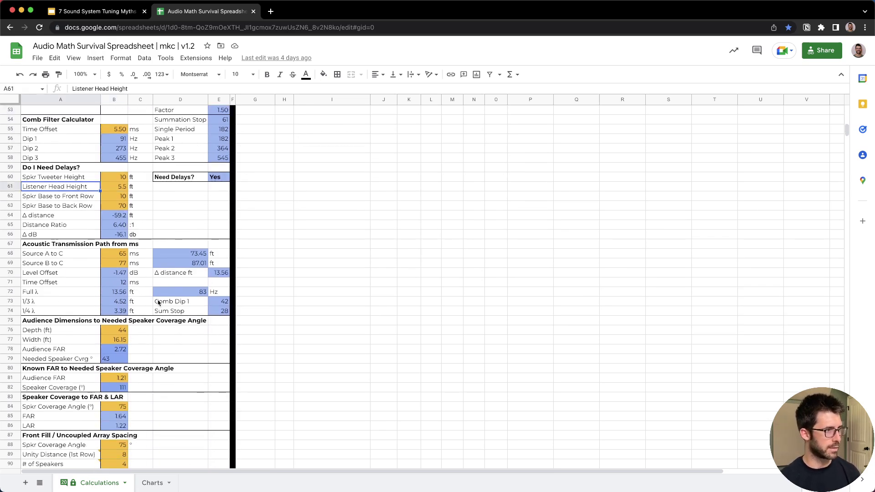
Point out the Front Fill / Uncoupled Array Spacing calculator and its 8.0 ft line length.
{"action": "scroll", "coordinate": [209, 398], "scroll_direction": "down", "scroll_amount": 3}
{"action": "left_click", "coordinate": [59, 311]}
{"action": "scroll", "coordinate": [59, 311], "scroll_direction": "down", "scroll_amount": 5}
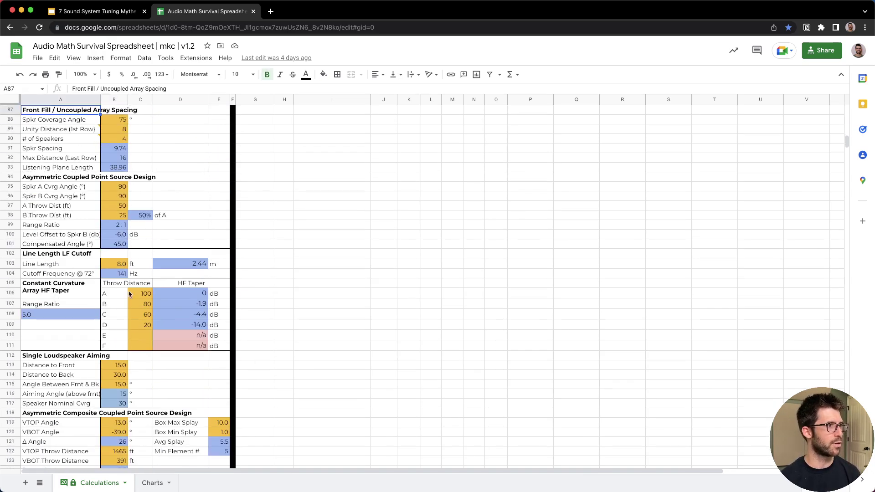
{"action": "left_click", "coordinate": [60, 263]}
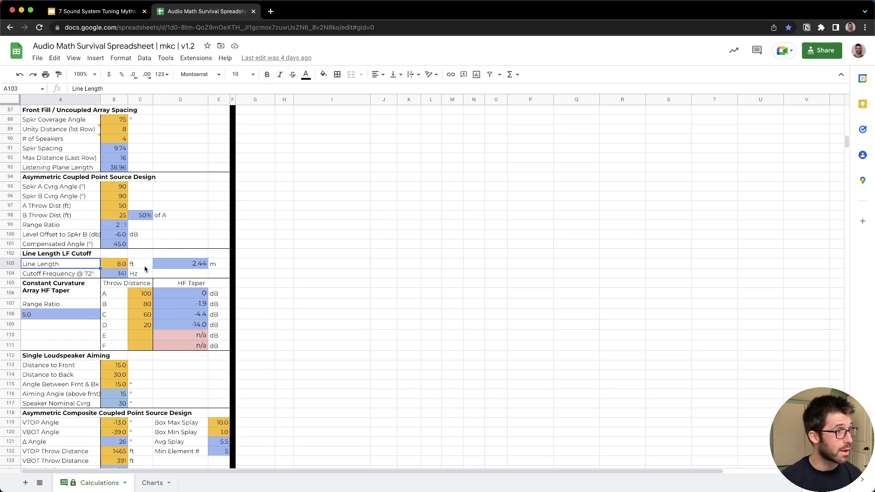
{"action": "left_click", "coordinate": [125, 262]}
{"action": "scroll", "coordinate": [125, 263], "scroll_direction": "up", "scroll_amount": 20}
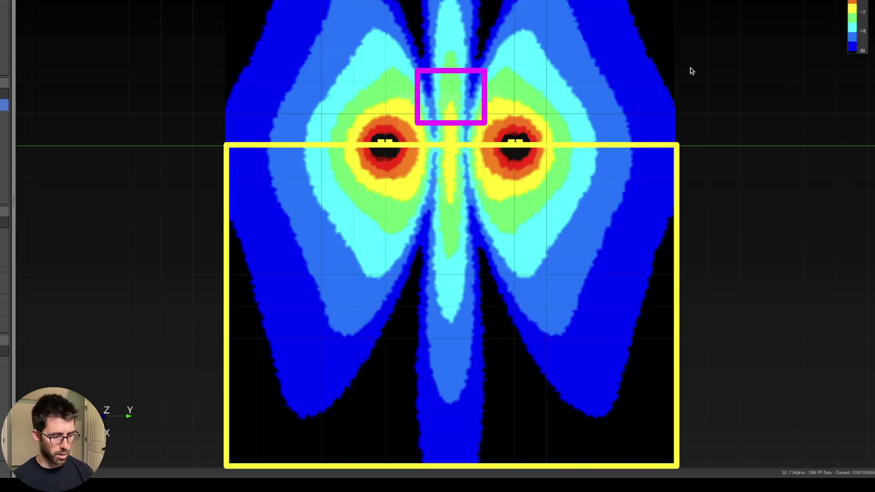
Clear the highlight boxes around the left and right subwoofers.
{"action": "left_click", "coordinate": [371, 135]}
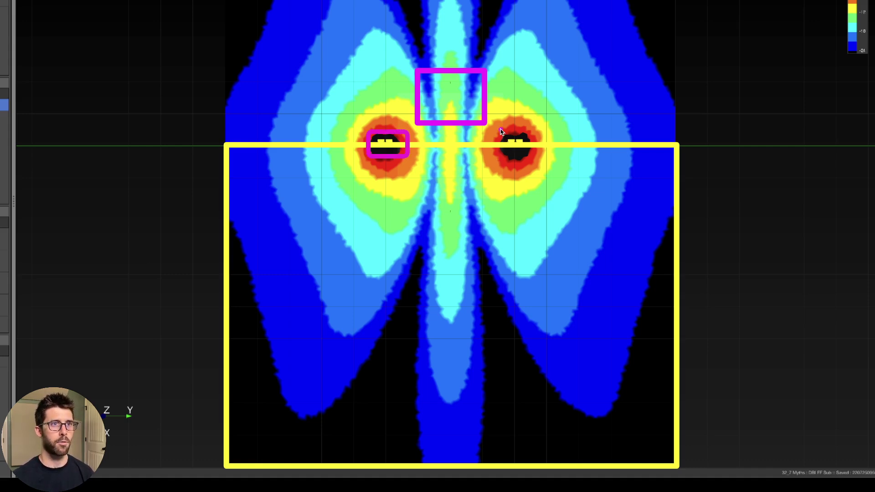
{"action": "left_click_drag", "start_coordinate": [499, 129], "coordinate": [539, 167]}
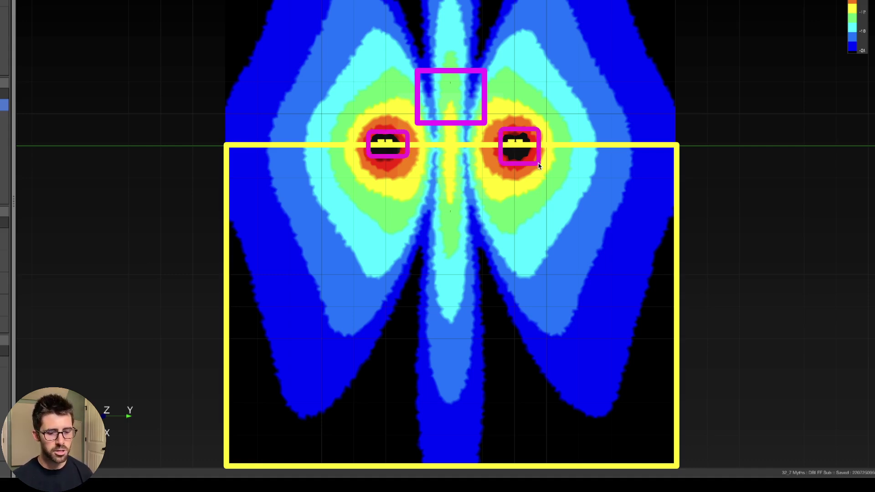
{"action": "left_click", "coordinate": [539, 165]}
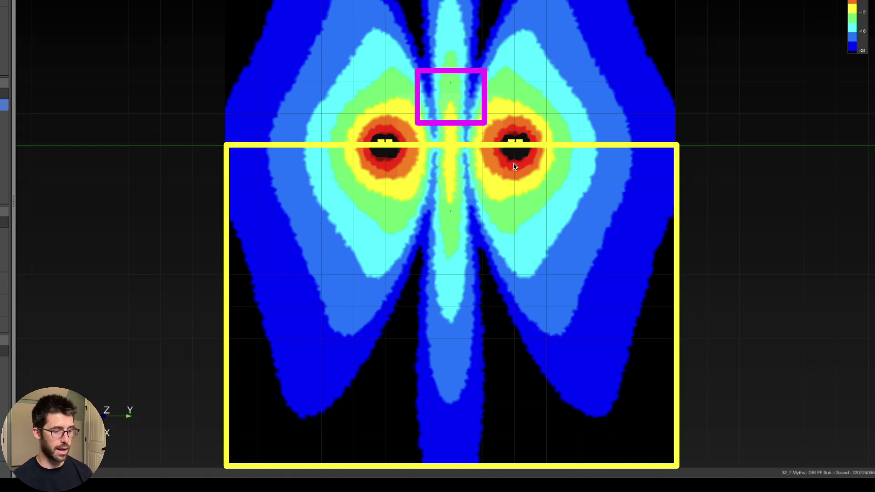
Draw arrows down from the centre, down-left from the left sub, and down-right from the right sub.
{"action": "left_click_drag", "start_coordinate": [448, 145], "coordinate": [448, 387]}
{"action": "mouse_move", "coordinate": [386, 146]}
{"action": "left_mouse_down"}
{"action": "mouse_move", "coordinate": [370, 241]}
{"action": "mouse_move", "coordinate": [314, 385]}
{"action": "left_mouse_up"}
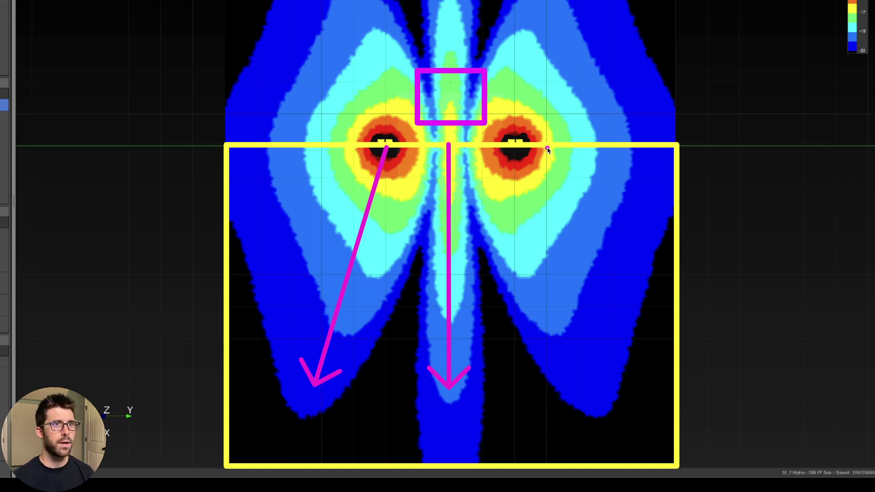
{"action": "mouse_move", "coordinate": [517, 144]}
{"action": "left_mouse_down"}
{"action": "mouse_move", "coordinate": [603, 340]}
{"action": "mouse_move", "coordinate": [596, 382]}
{"action": "left_mouse_up"}
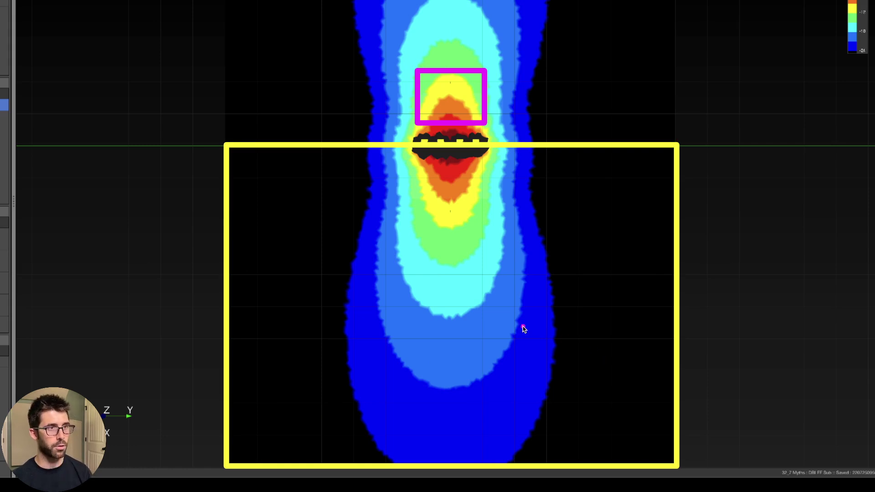
Outline the centred subwoofer array and arrow its coverage lane and the uncovered left and right sides.
{"action": "left_click_drag", "start_coordinate": [411, 132], "coordinate": [495, 156]}
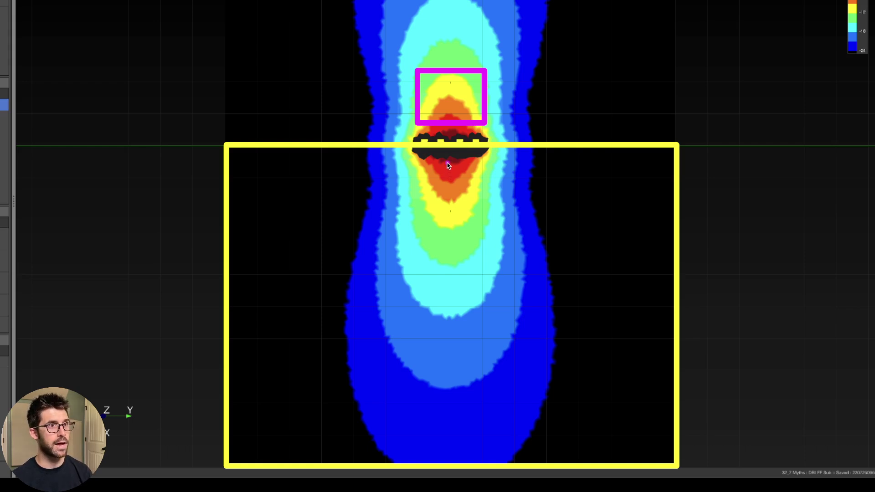
{"action": "left_click_drag", "start_coordinate": [448, 161], "coordinate": [446, 442]}
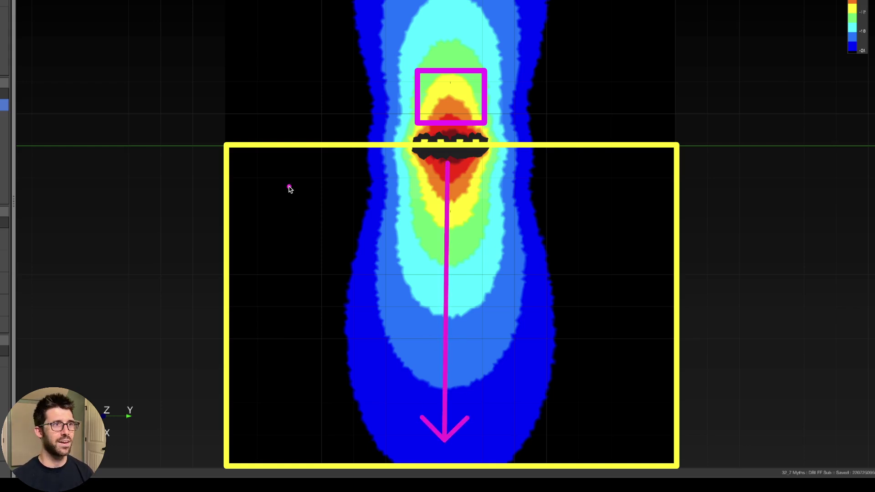
{"action": "left_click_drag", "start_coordinate": [286, 170], "coordinate": [286, 455]}
{"action": "mouse_move", "coordinate": [615, 164]}
{"action": "left_mouse_down"}
{"action": "mouse_move", "coordinate": [627, 317]}
{"action": "mouse_move", "coordinate": [620, 436]}
{"action": "left_mouse_up"}
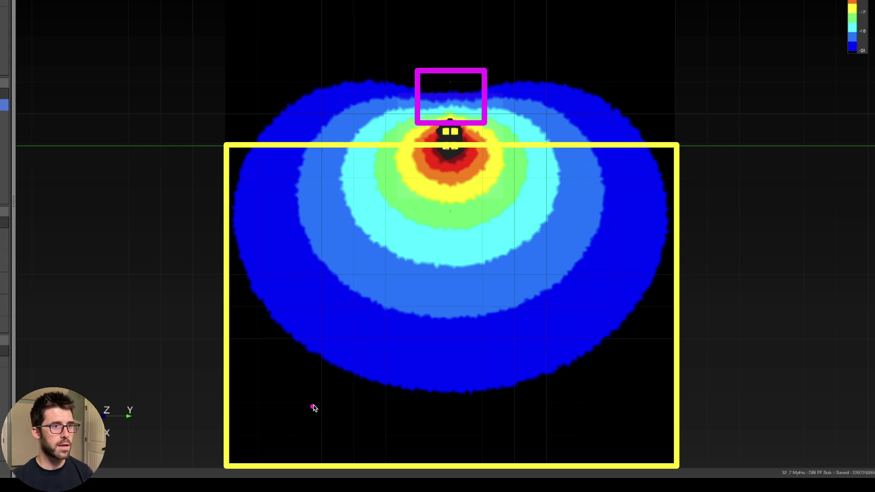
Draw a rectangle over the back of the audience area, then undo it.
{"action": "left_click_drag", "start_coordinate": [250, 392], "coordinate": [654, 451]}
{"action": "key", "text": "ctrl+z"}
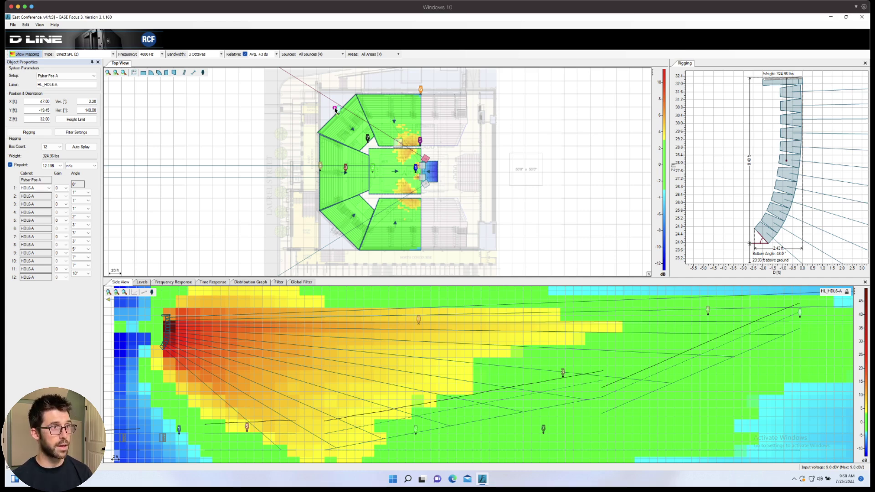
{"action": "left_click_drag", "start_coordinate": [292, 74], "coordinate": [448, 260]}
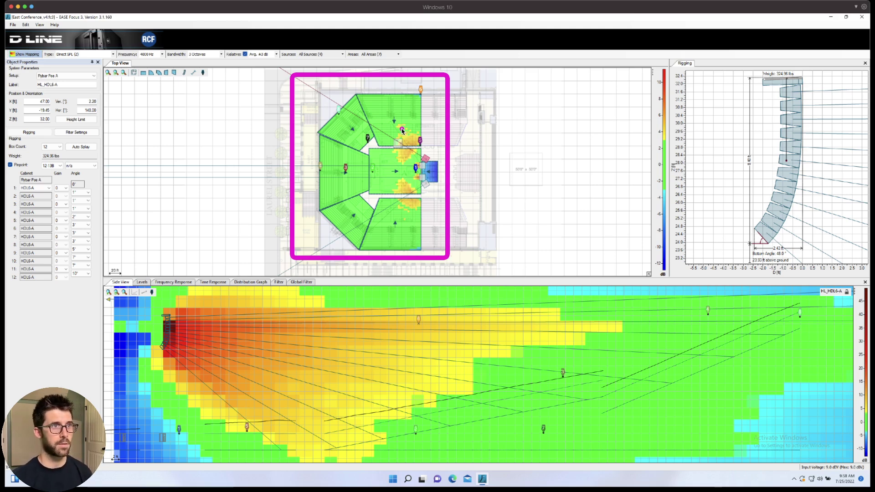
{"action": "mouse_move", "coordinate": [391, 128]}
{"action": "left_mouse_down"}
{"action": "mouse_move", "coordinate": [423, 162]}
{"action": "mouse_move", "coordinate": [399, 186]}
{"action": "mouse_move", "coordinate": [425, 206]}
{"action": "left_mouse_up"}
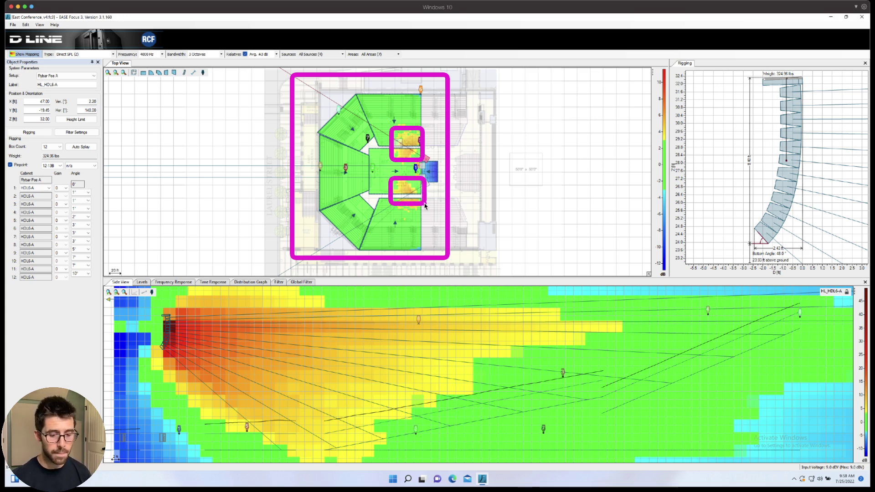
{"action": "key", "text": "e"}
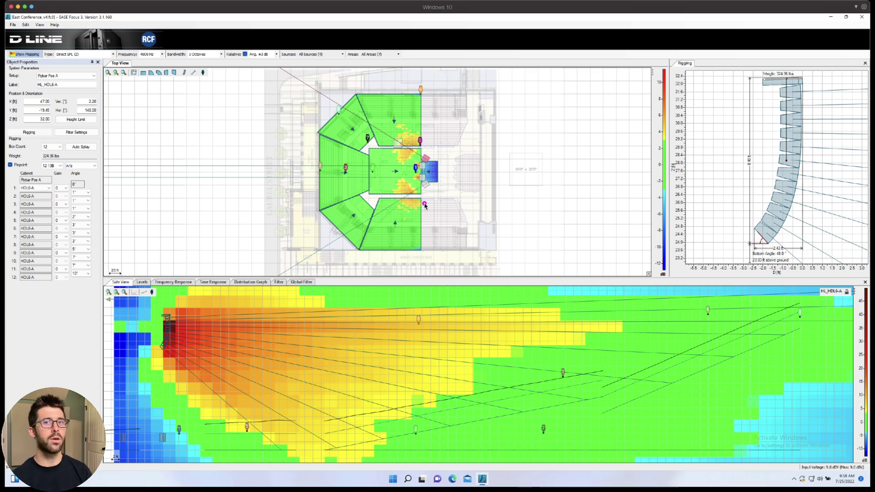